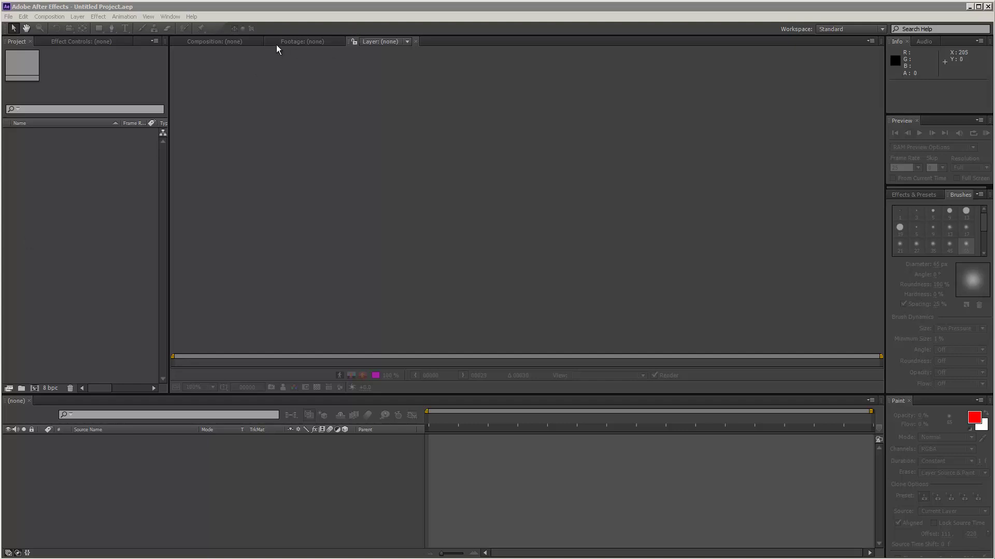
Step: Import precomp_slow_ridedance1.avi into the Project panel via Import > File
left_click(225, 42)
right_click(31, 160)
mouse_move(77, 192)
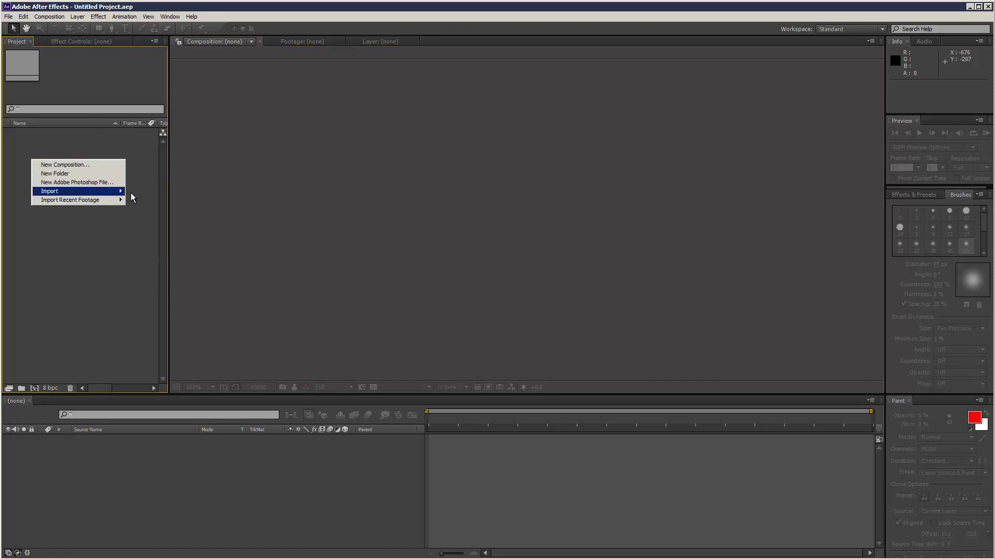
left_click(146, 193)
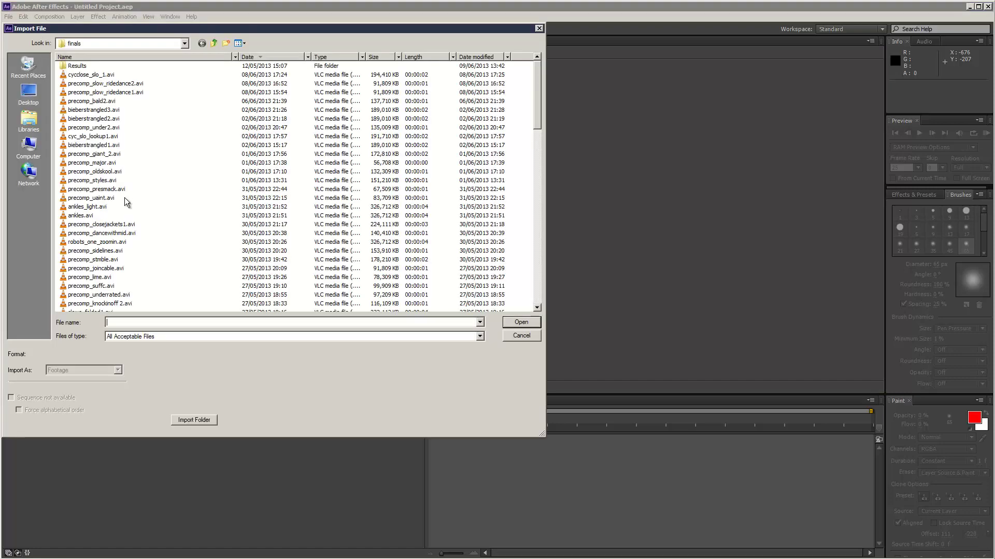
double_click(135, 93)
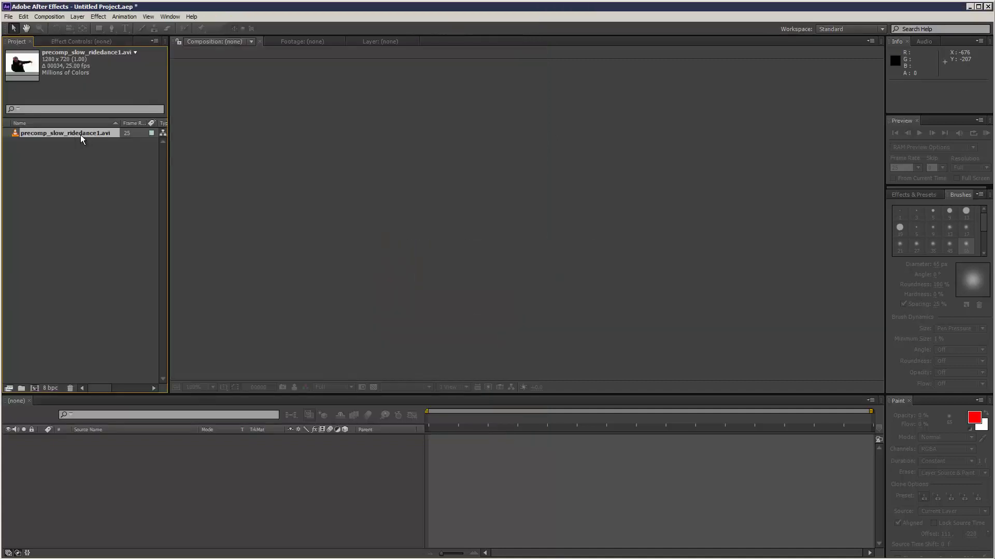
Step: Build the precomp_slow_ridedance1 composition from the clip and scrub frames 00055–00088 to inspect the wrinkle
left_click_drag(62, 134, 73, 268)
left_click_drag(35, 387, 32, 388)
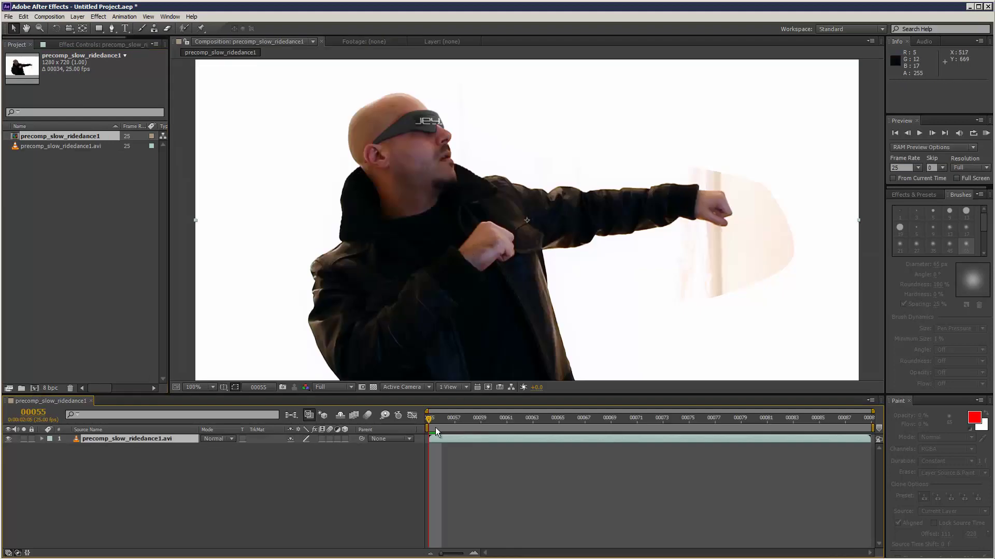
left_click_drag(435, 427, 389, 389)
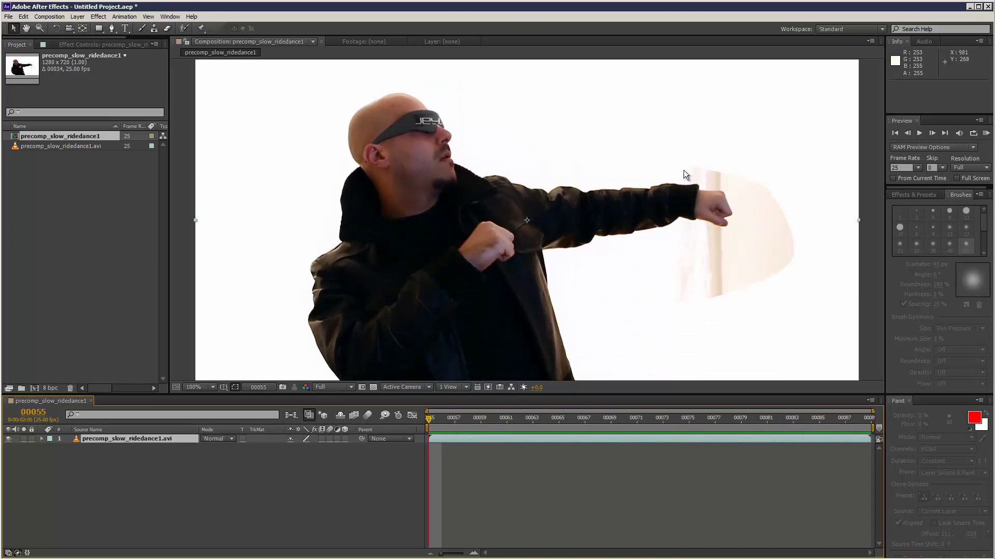
left_click_drag(434, 422, 415, 387)
left_click_drag(440, 418, 383, 388)
left_click(159, 438)
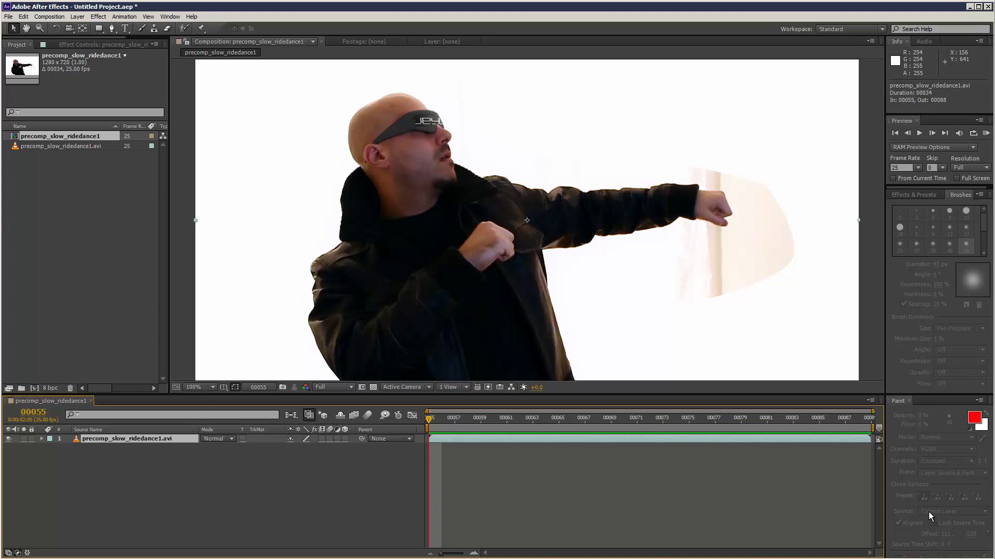
Step: Reopen the Paint panel from the Window menu and select the Brush tool
left_click(908, 400)
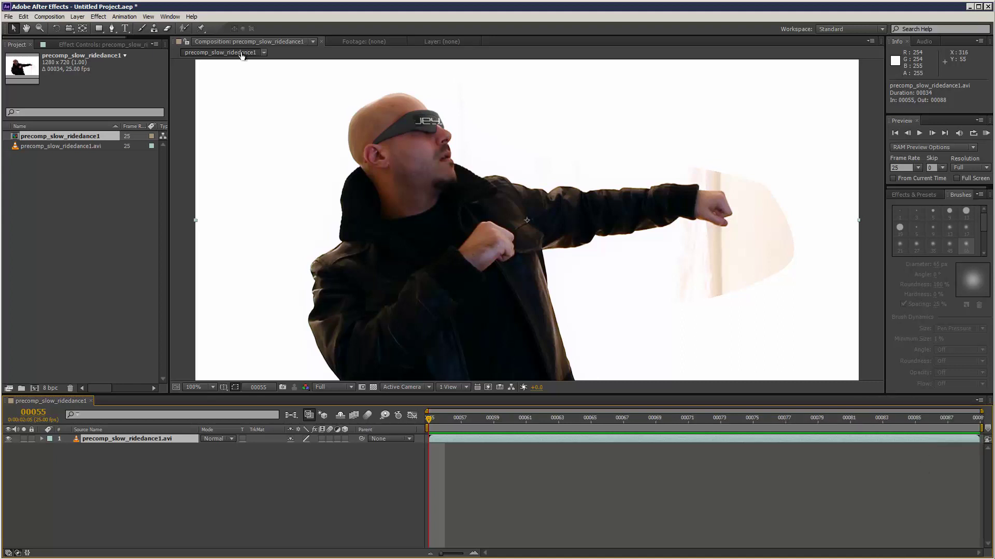
left_click(170, 17)
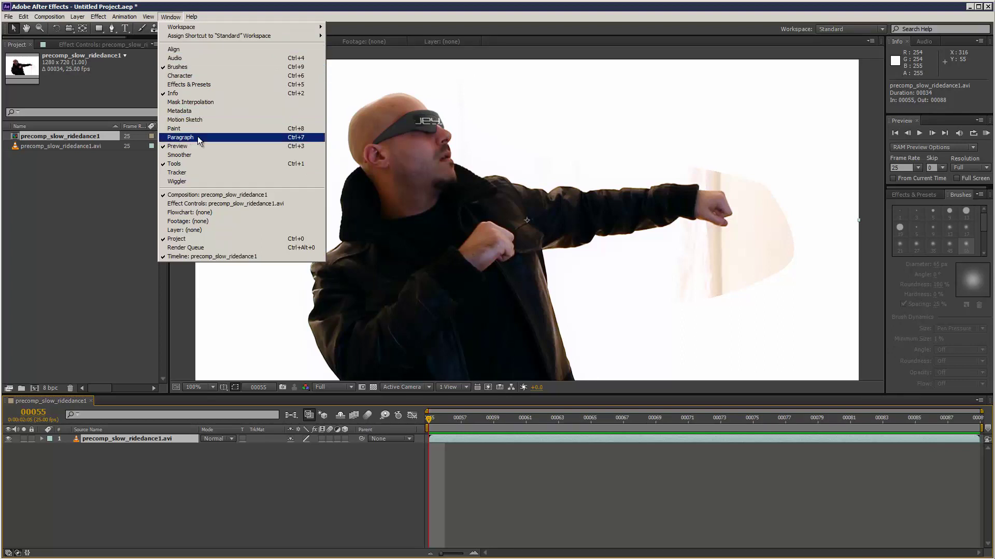
left_click(185, 128)
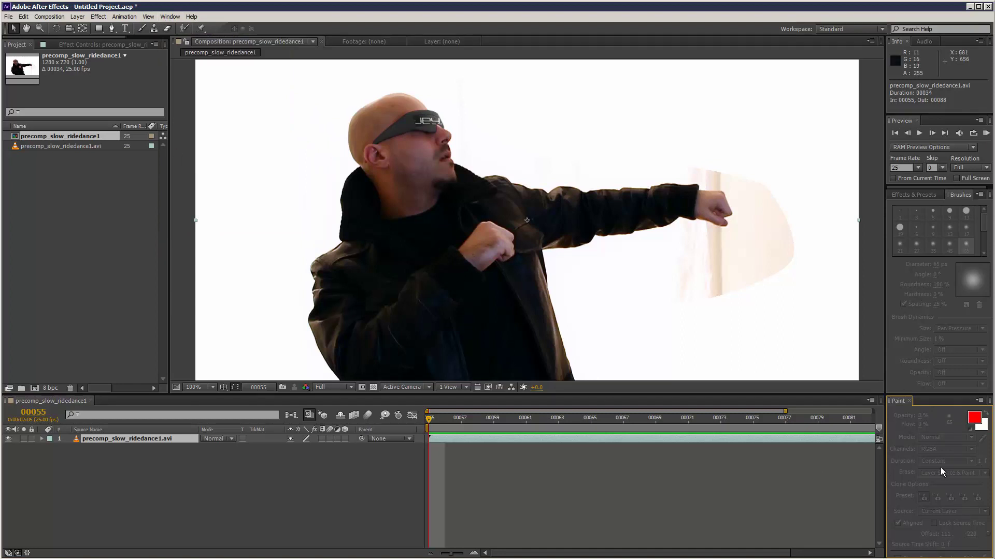
left_click(140, 29)
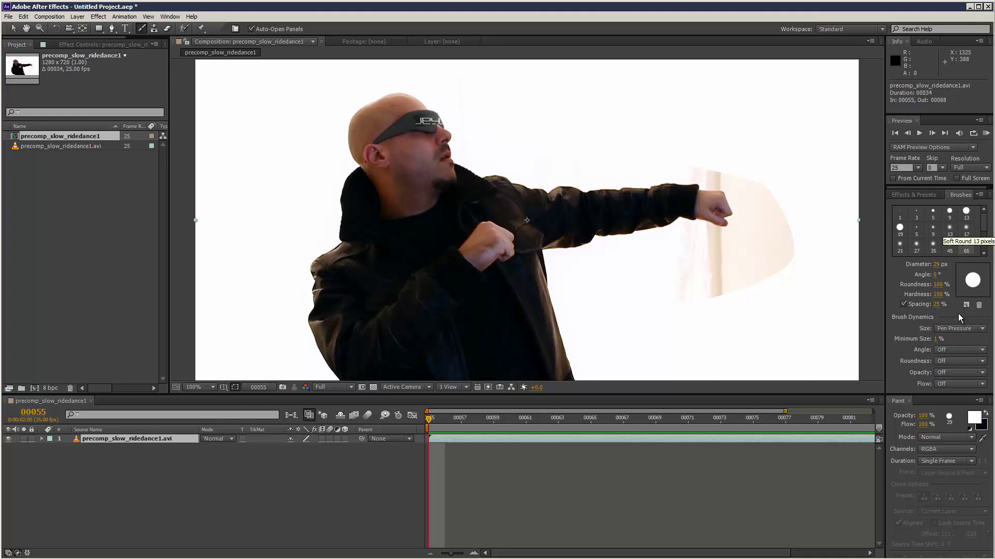
Step: Set stroke Duration to Single Frame and choose the hard 13 px brush
left_click(936, 462)
left_click(948, 474)
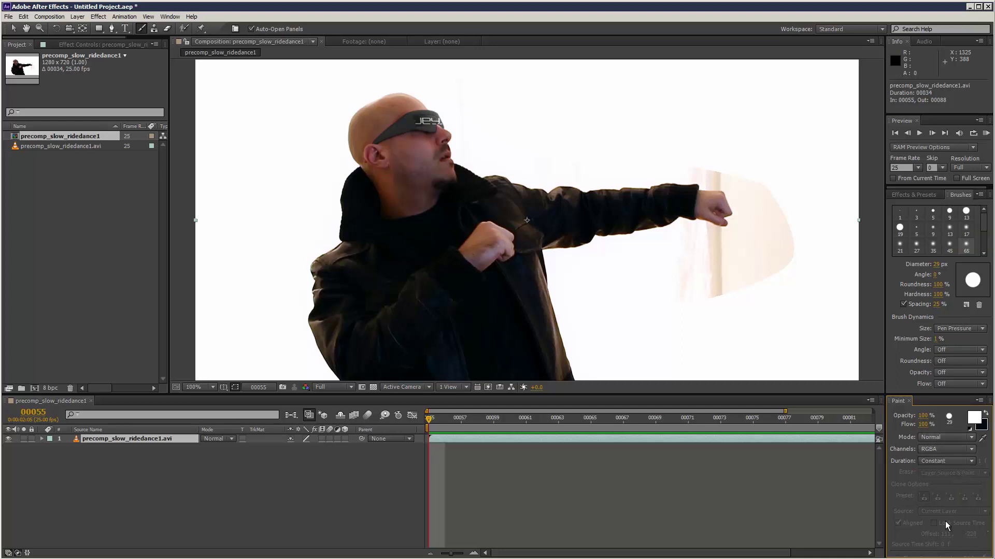
left_click(932, 462)
left_click(965, 212)
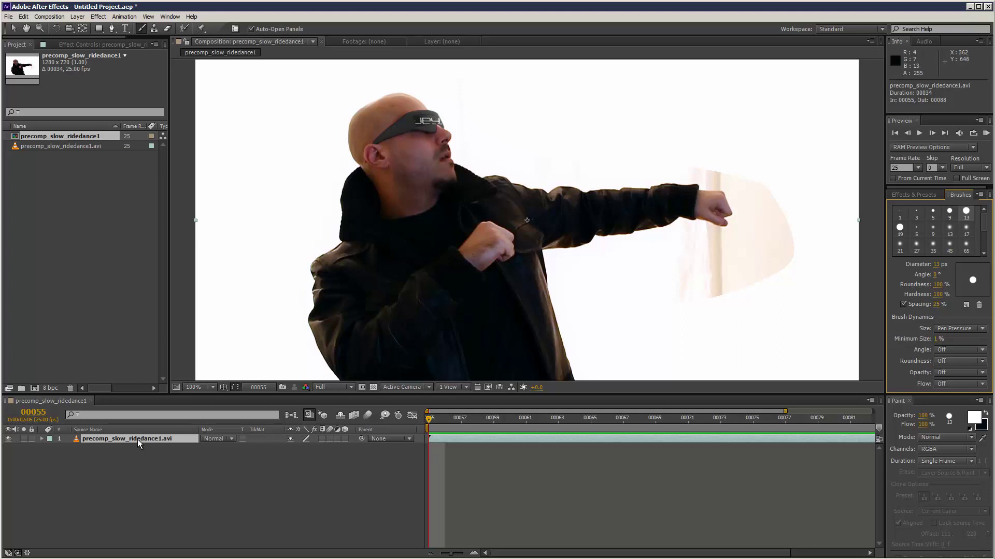
Step: Open the dance layer in the Layer panel and enlarge the brush to 28 px
double_click(642, 289)
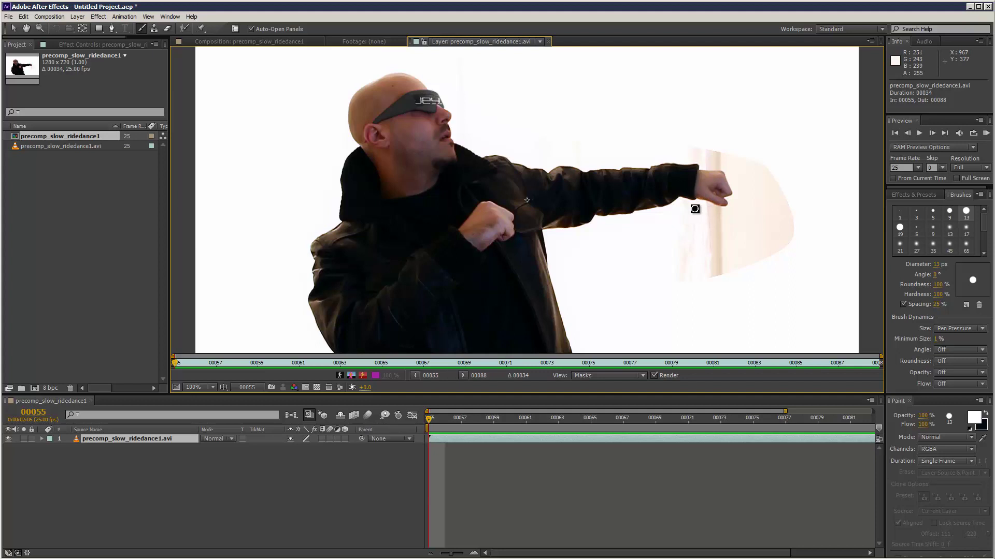
mouse_move(695, 209)
left_mouse_down()
mouse_move(730, 213)
mouse_move(736, 196)
mouse_move(727, 171)
mouse_move(681, 156)
mouse_move(721, 155)
left_mouse_up()
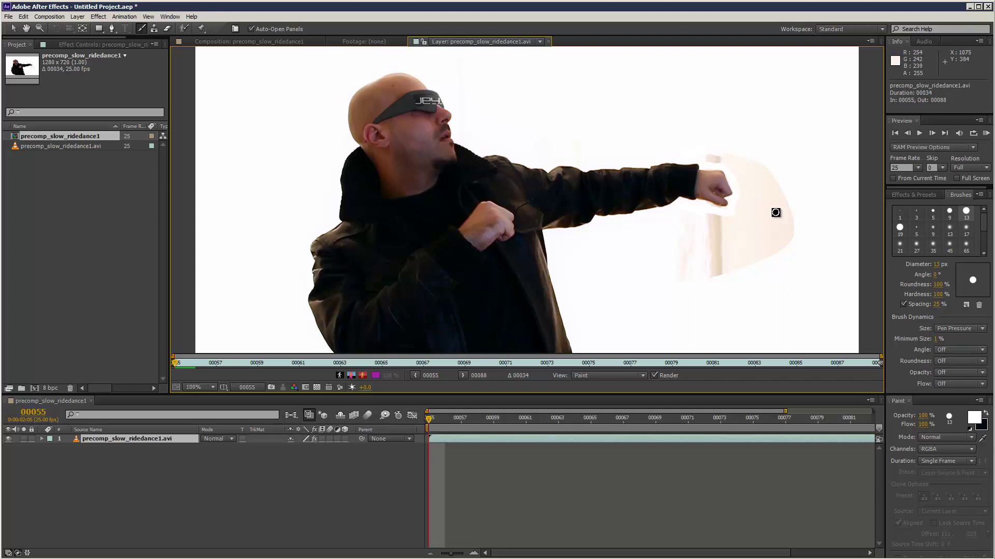
left_click_drag(934, 267, 940, 264)
Step: Paint white over the beige streak beside the fist on frames 00055 and 00056
mouse_move(743, 178)
left_mouse_down()
mouse_move(751, 152)
mouse_move(780, 211)
mouse_move(740, 212)
mouse_move(753, 200)
mouse_move(707, 222)
mouse_move(687, 216)
mouse_move(716, 222)
mouse_move(677, 238)
mouse_move(684, 245)
mouse_move(662, 262)
mouse_move(698, 263)
mouse_move(775, 212)
mouse_move(765, 250)
mouse_move(705, 272)
mouse_move(728, 275)
left_mouse_up()
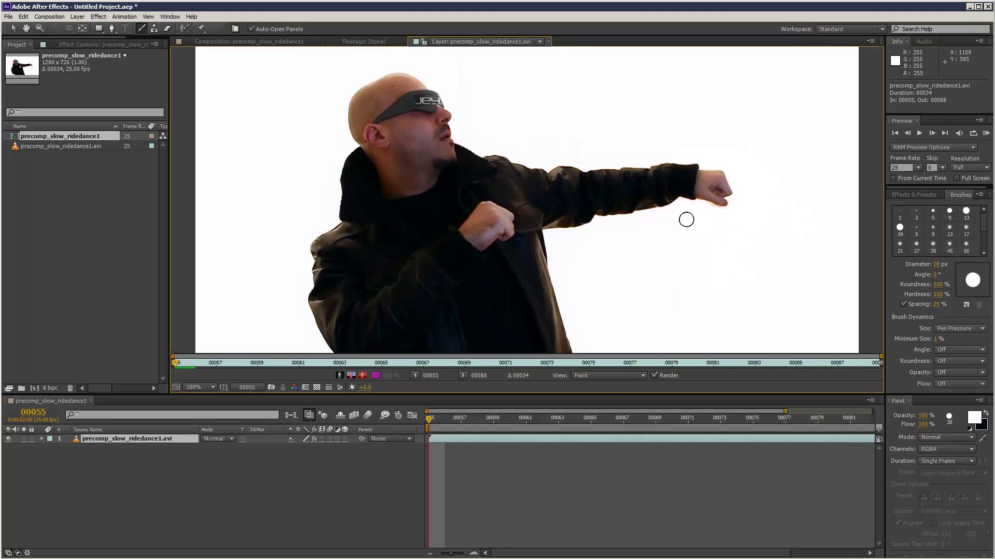
left_click_drag(429, 424, 441, 424)
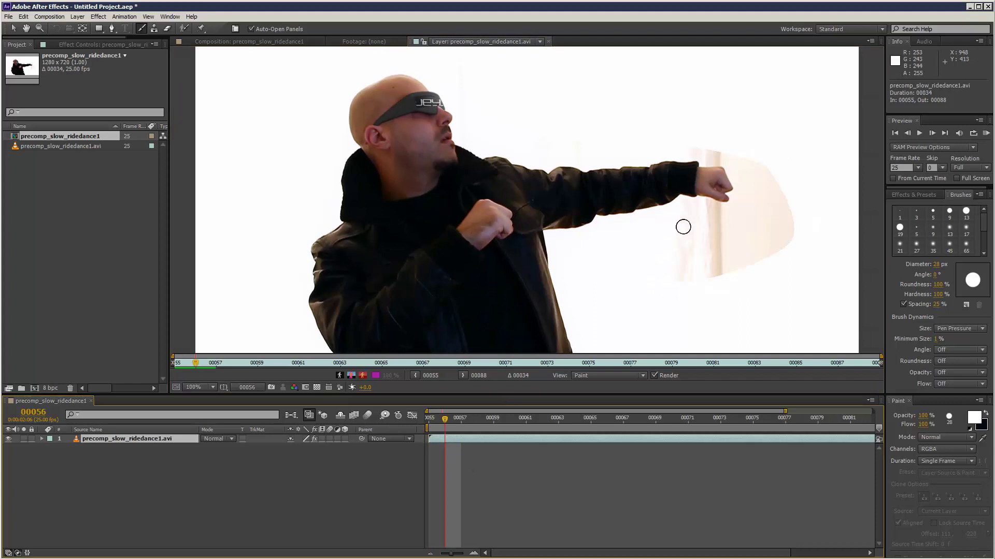
mouse_move(701, 205)
left_mouse_down()
mouse_move(739, 213)
mouse_move(725, 157)
mouse_move(702, 153)
mouse_move(724, 150)
mouse_move(751, 196)
mouse_move(708, 216)
mouse_move(677, 257)
mouse_move(733, 258)
mouse_move(767, 179)
mouse_move(785, 242)
left_mouse_up()
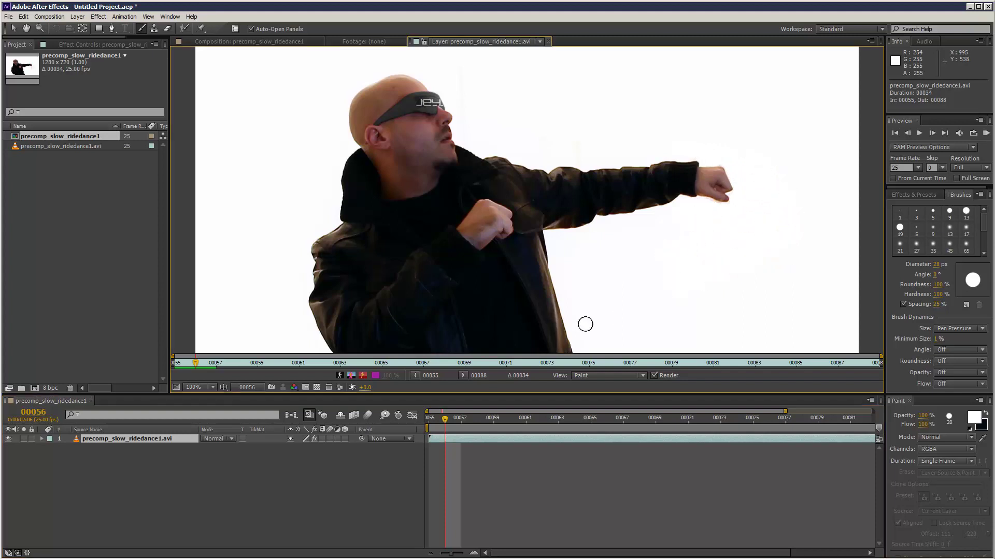
Step: Paint white over the beige streak beside the fist on frame 00057, then scrub back to review
left_click(433, 421)
left_click_drag(433, 422, 461, 421)
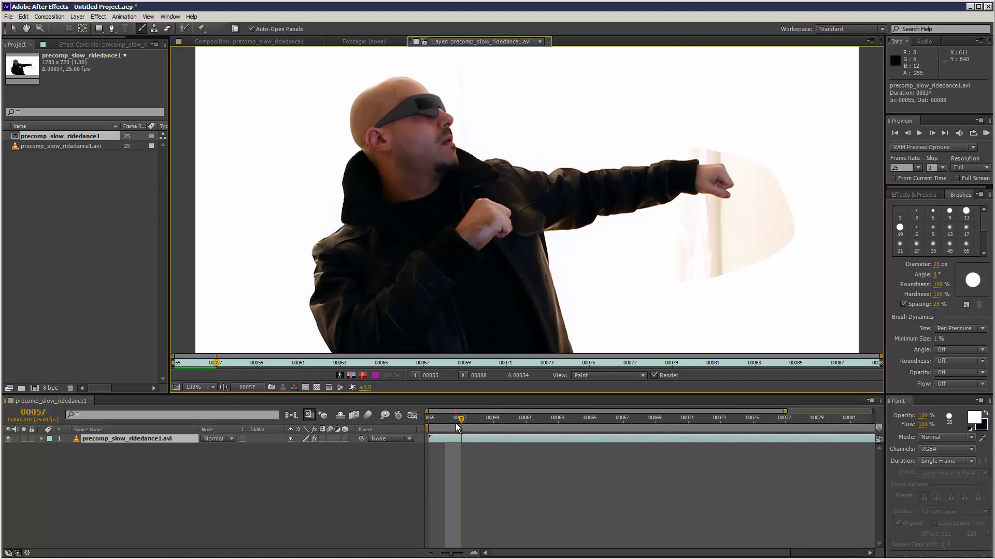
mouse_move(693, 201)
left_mouse_down()
mouse_move(737, 203)
mouse_move(742, 190)
mouse_move(726, 153)
mouse_move(696, 145)
mouse_move(728, 149)
mouse_move(753, 173)
mouse_move(761, 203)
mouse_move(747, 205)
mouse_move(776, 209)
mouse_move(688, 221)
mouse_move(708, 217)
mouse_move(657, 254)
mouse_move(677, 277)
mouse_move(663, 290)
mouse_move(732, 263)
mouse_move(773, 238)
left_mouse_up()
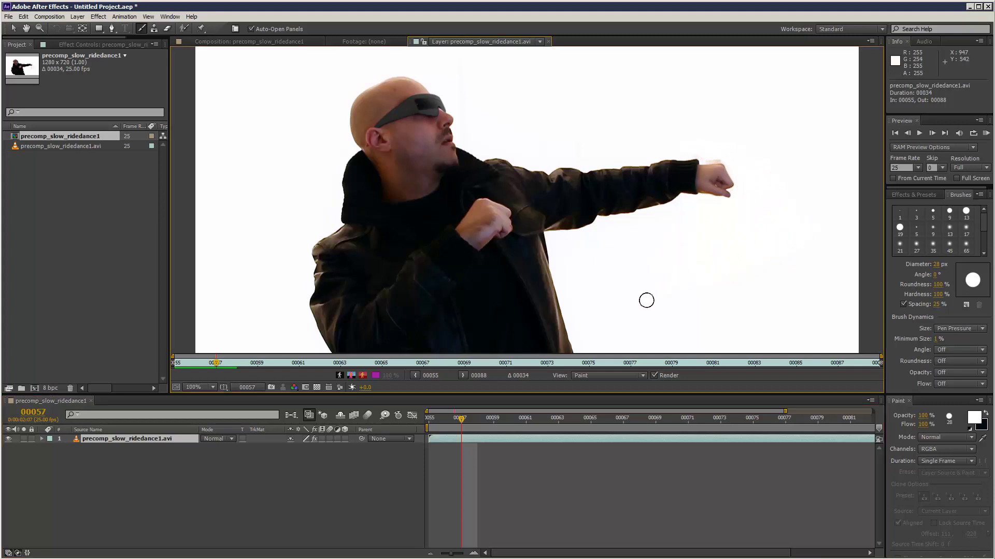
left_click(443, 423)
left_click_drag(444, 423, 419, 427)
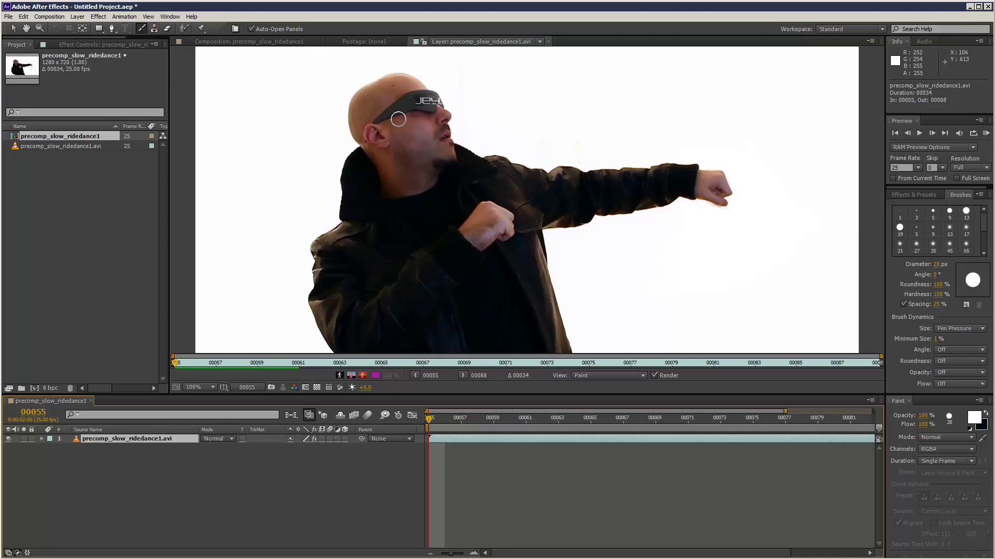
left_click(295, 42)
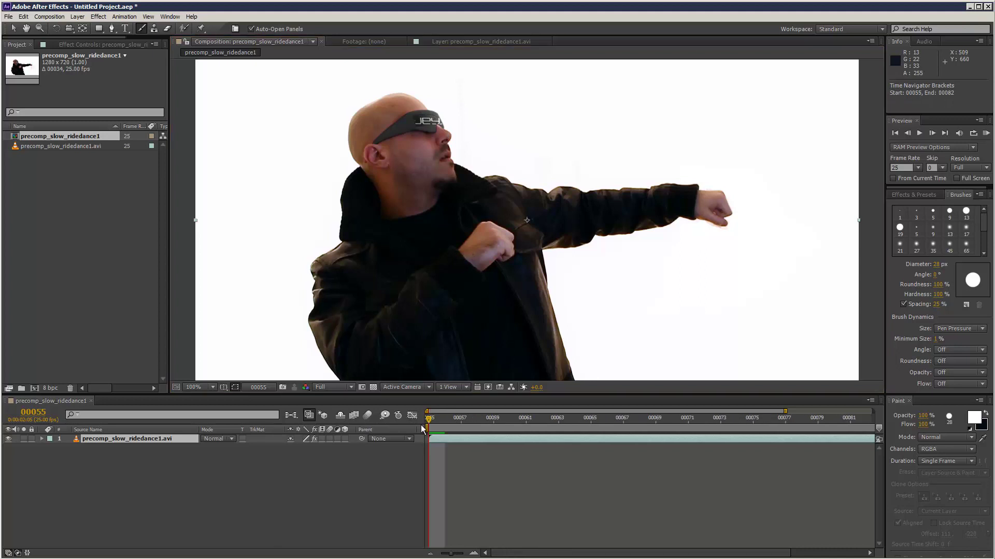
left_click(461, 419)
left_click_drag(472, 422, 393, 422)
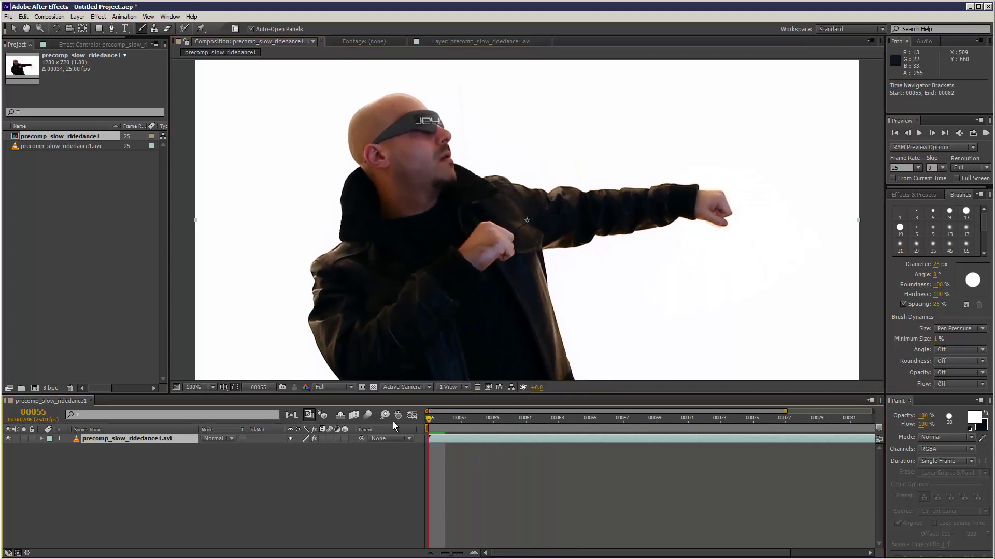
left_click(41, 439)
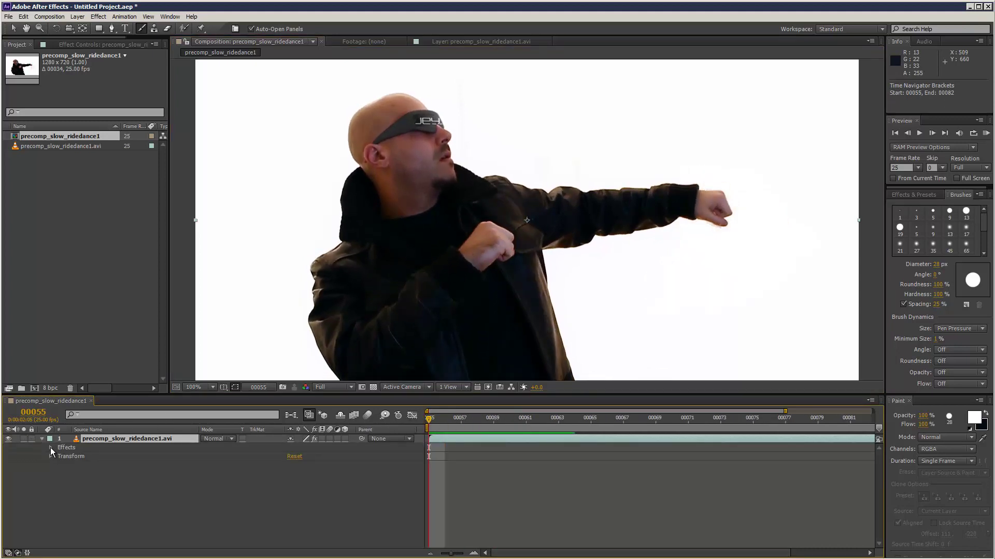
left_click(51, 448)
left_click(59, 457)
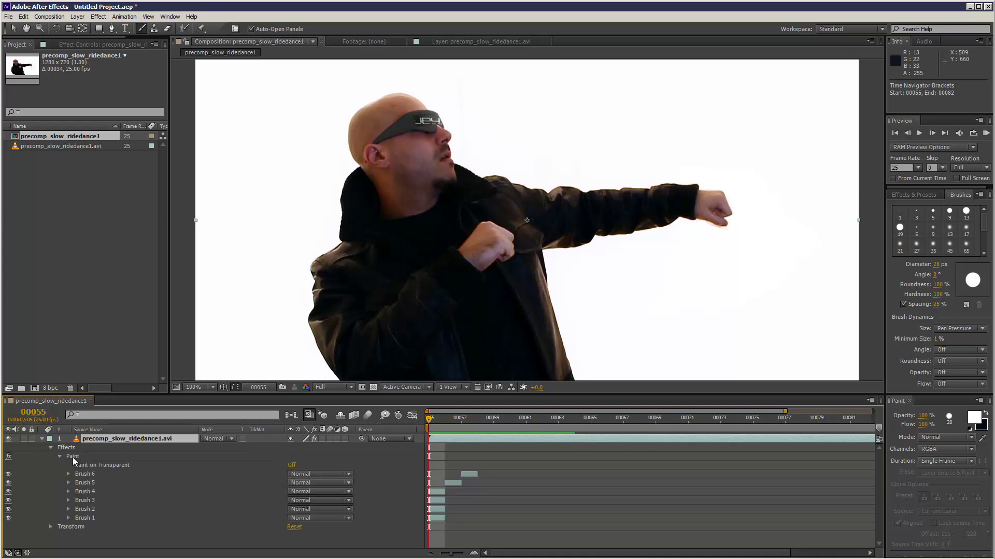
left_click(70, 457)
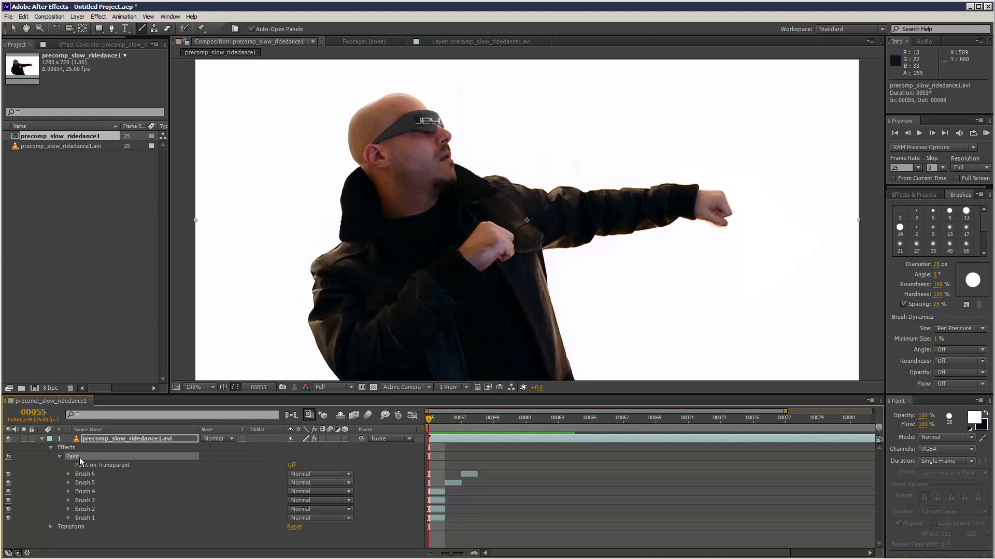
left_click_drag(430, 418, 443, 419)
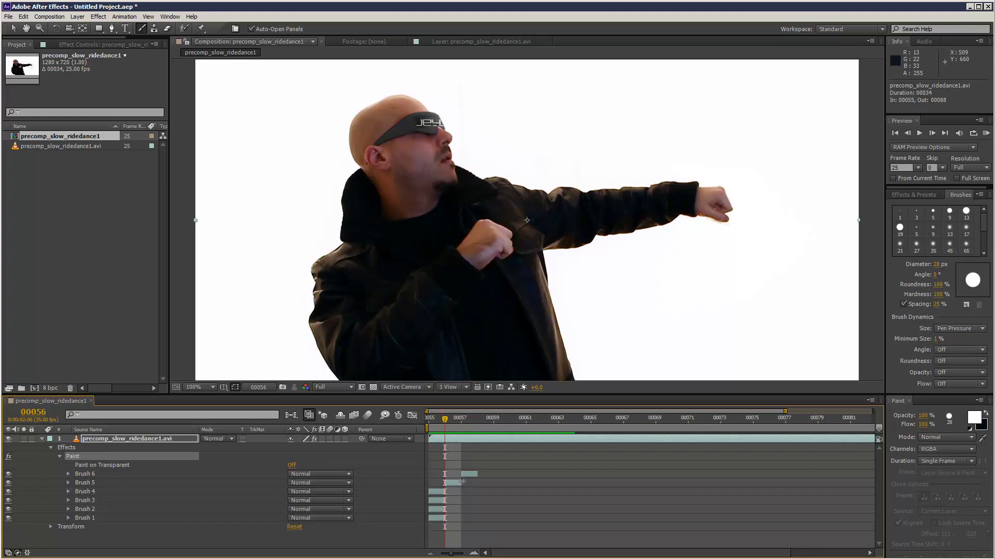
mouse_move(463, 482)
left_mouse_down()
mouse_move(560, 482)
mouse_move(461, 483)
mouse_move(549, 475)
mouse_move(468, 480)
left_mouse_up()
left_click(323, 473)
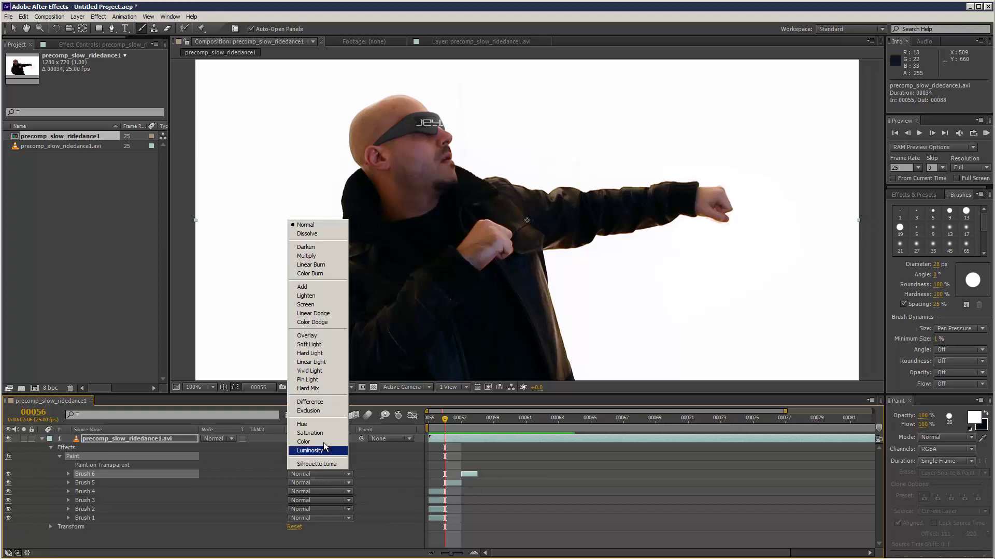
left_click(511, 496)
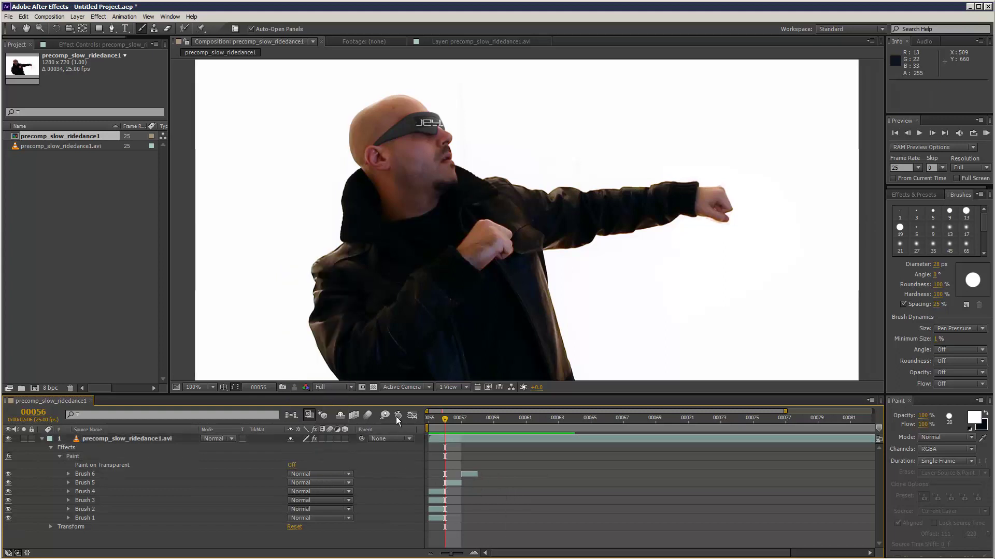
Step: Select the dance layer, choose the Clone Stamp tool, and open the layer in its own viewer
left_click(41, 439)
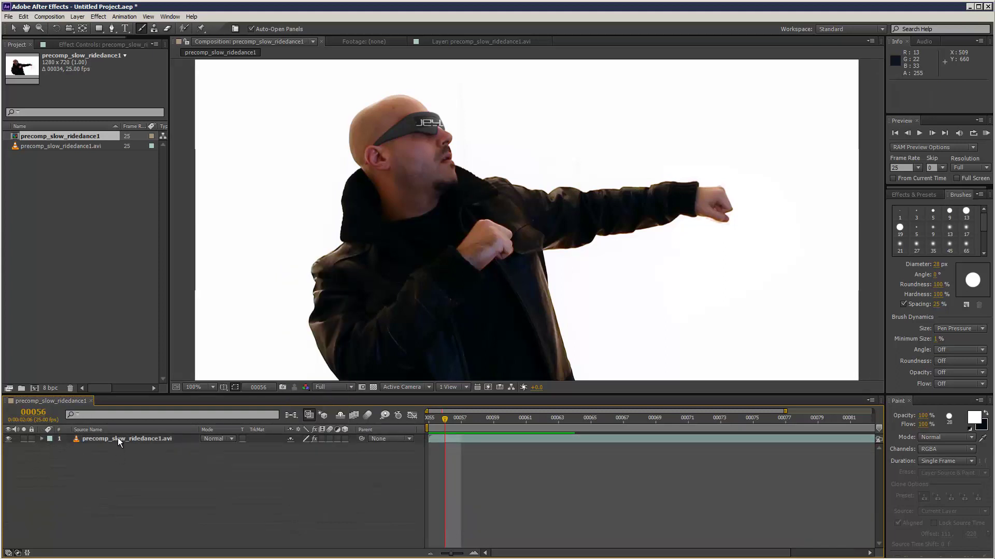
left_click(117, 438)
left_click(153, 29)
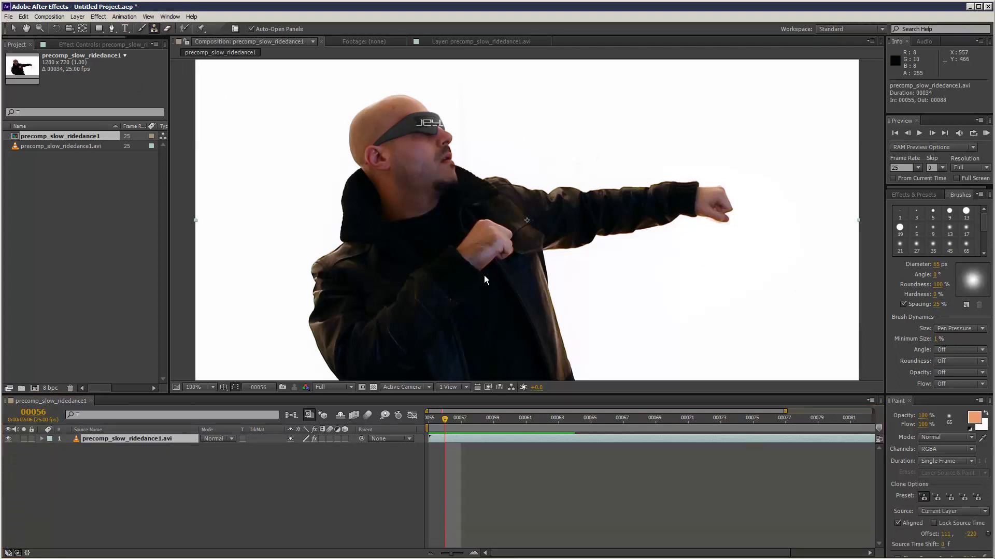
double_click(471, 194)
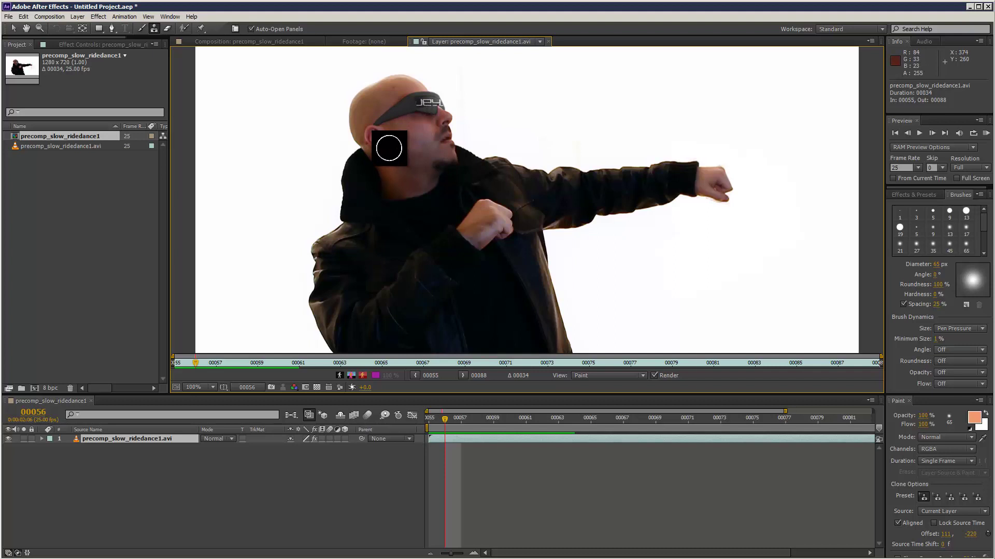
Step: Sample the man's ear and clone it onto the white backdrop above his arm on frame 00055
left_click(373, 137, "alt")
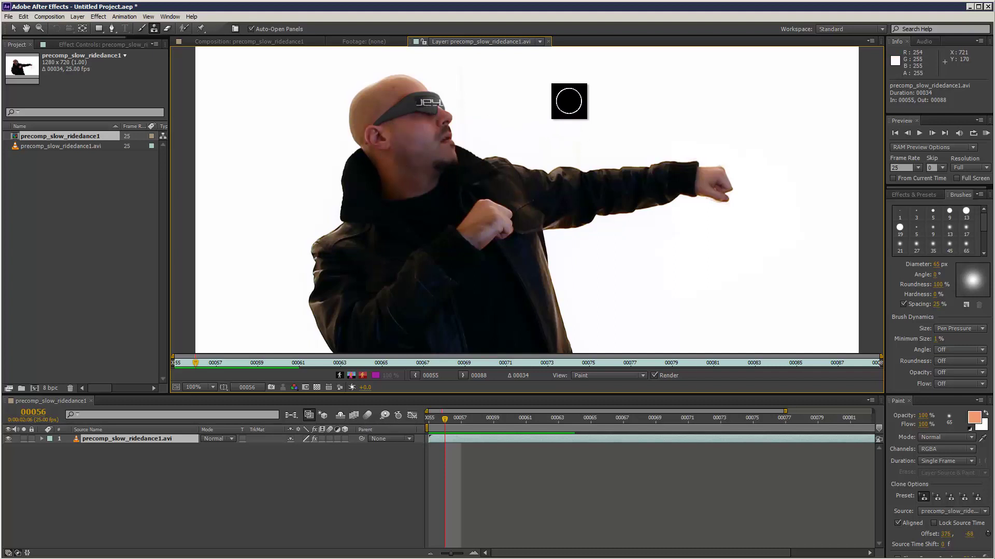
left_click_drag(568, 101, 558, 101)
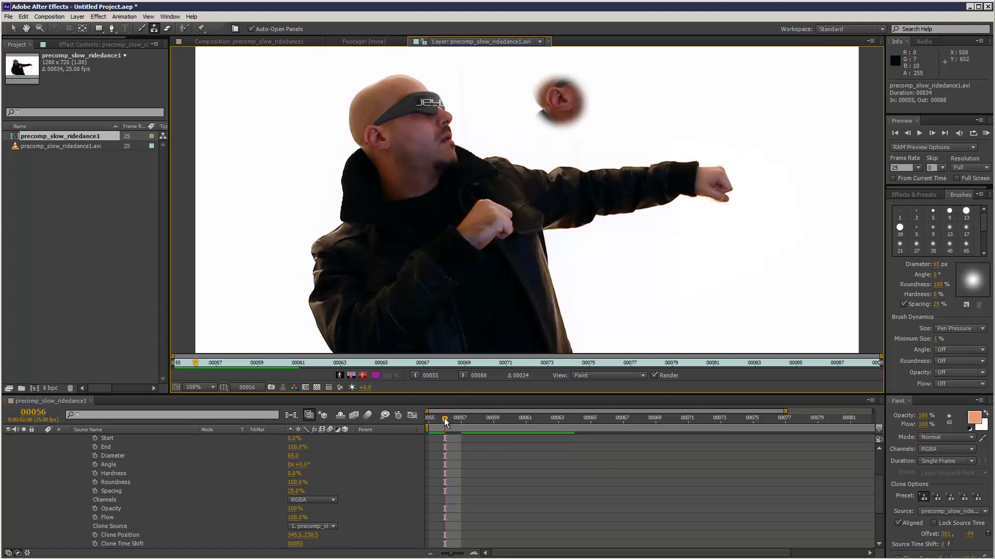
left_click_drag(444, 420, 422, 424)
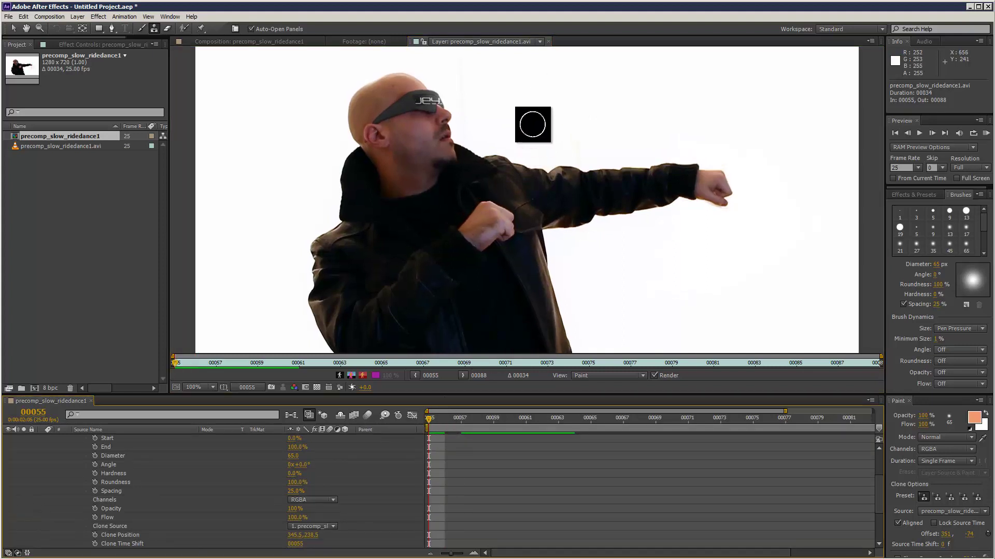
left_click_drag(533, 125, 560, 95)
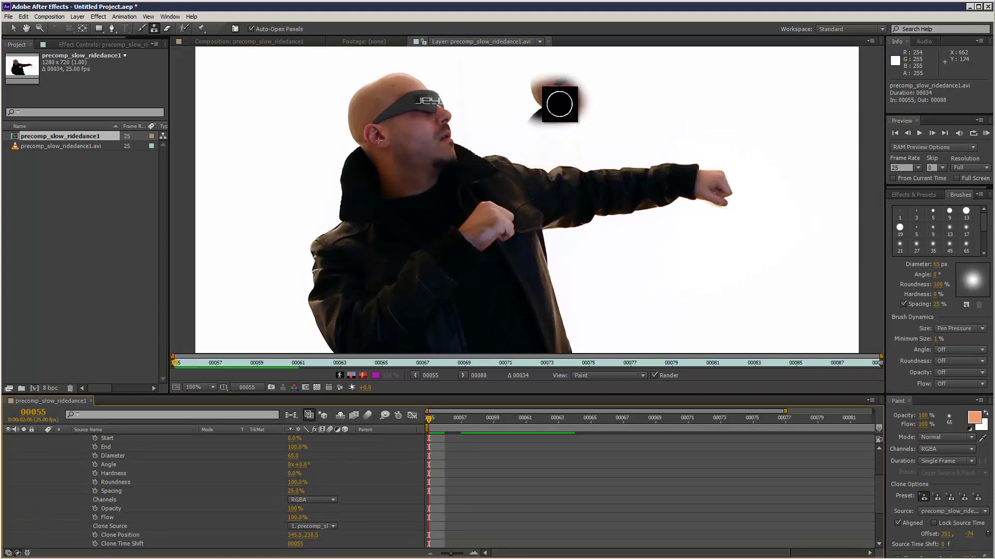
Step: Paint the cloned ear patch above the arm on frames 00058, 00059 and 00060, then scrub to check
left_click_drag(431, 420, 478, 421)
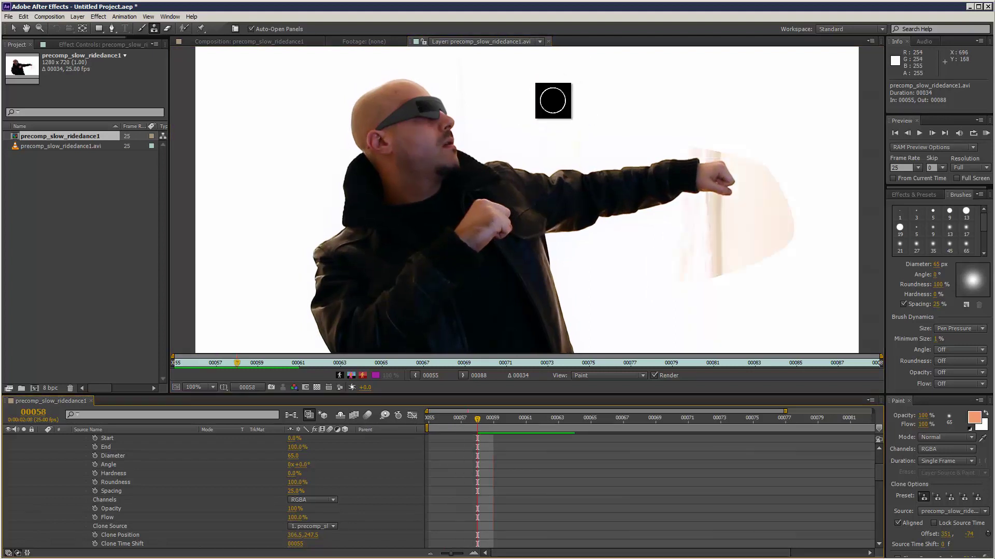
mouse_move(549, 104)
left_mouse_down()
mouse_move(557, 111)
mouse_move(578, 101)
left_mouse_up()
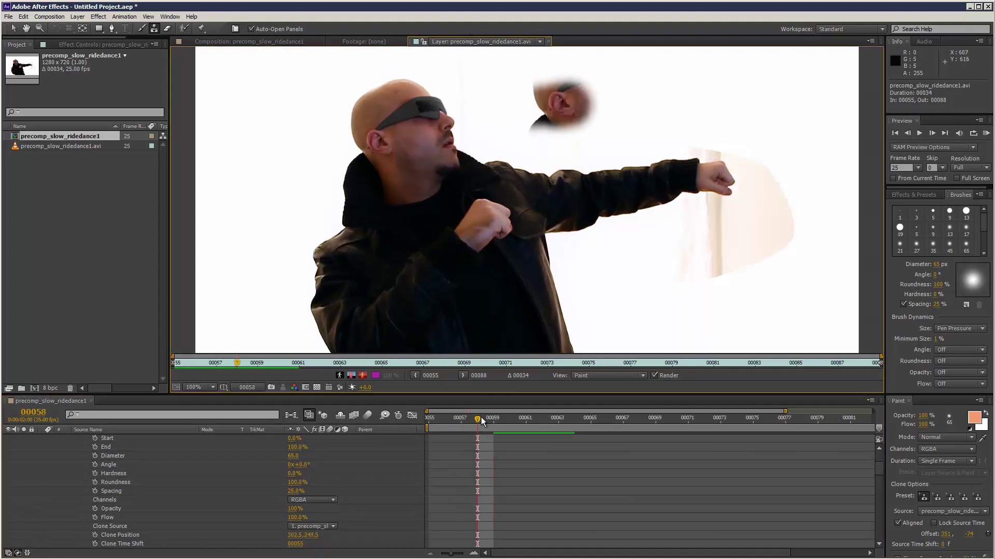
left_click_drag(480, 418, 493, 417)
left_click_drag(568, 106, 563, 102)
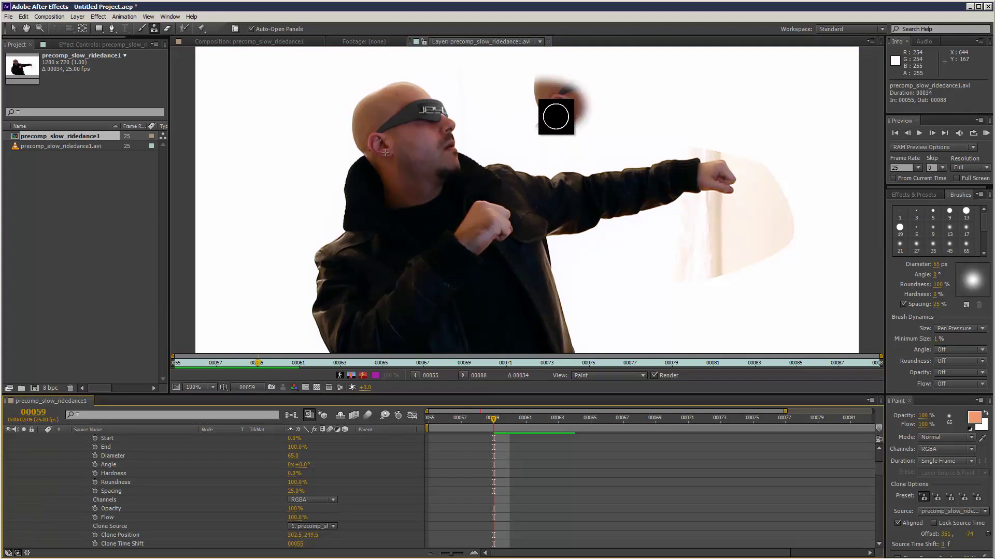
left_click(505, 421)
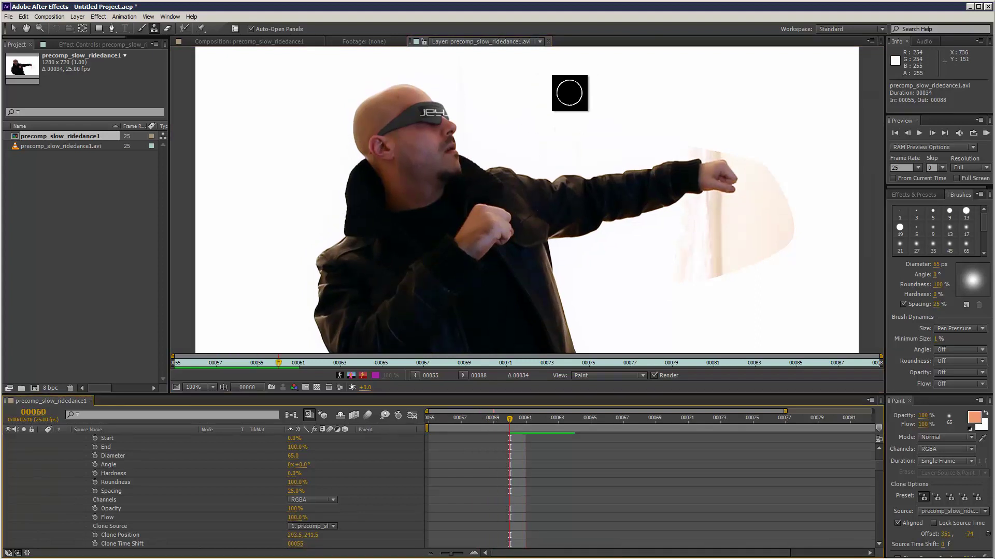
left_click_drag(568, 108, 563, 105)
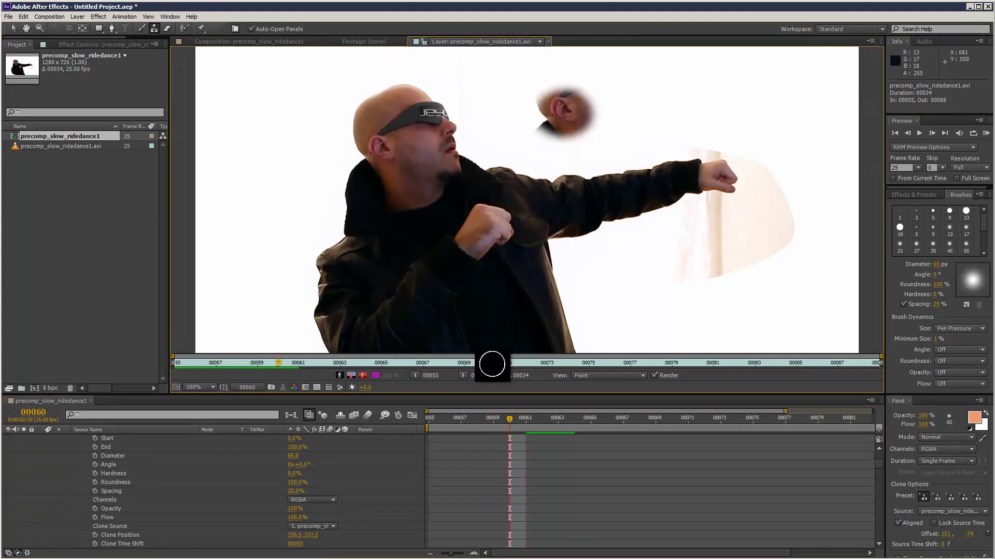
mouse_move(511, 418)
left_mouse_down()
mouse_move(451, 428)
mouse_move(512, 431)
left_mouse_up()
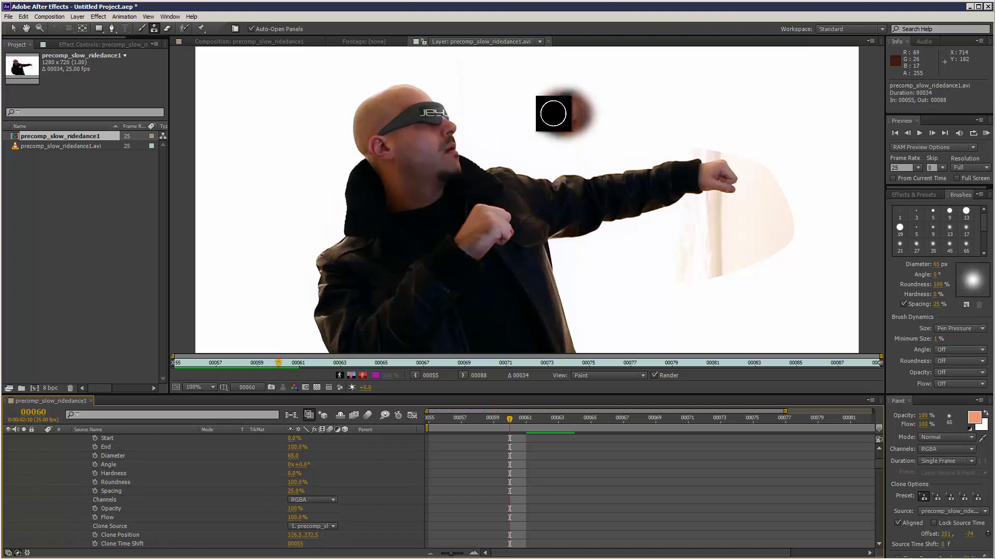
mouse_move(511, 418)
left_mouse_down()
mouse_move(425, 425)
mouse_move(550, 413)
mouse_move(433, 411)
mouse_move(505, 412)
left_mouse_up()
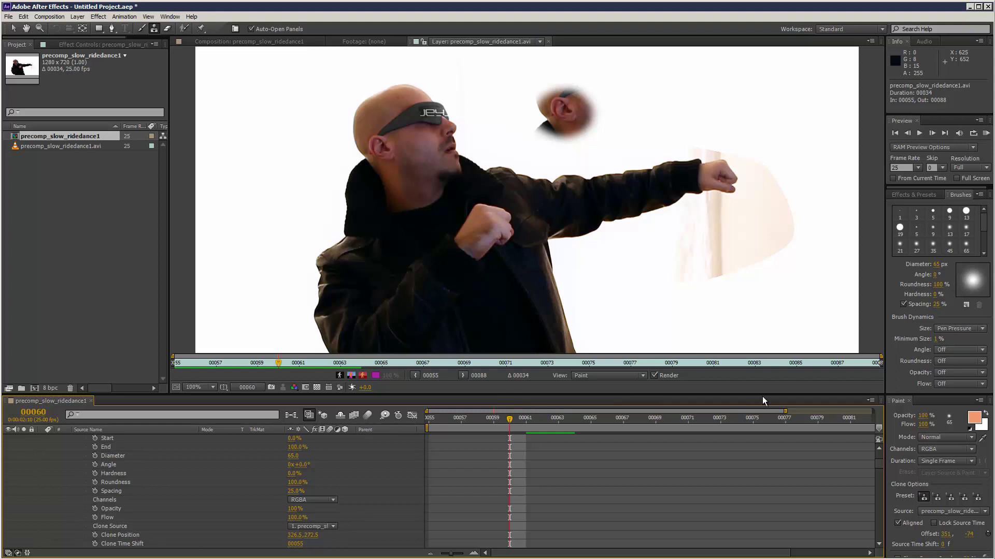
Step: Switch back to the Composition viewer and scrub to preview the cloned ear patch
left_click(256, 42)
mouse_move(448, 428)
left_mouse_down()
mouse_move(406, 422)
mouse_move(679, 423)
mouse_move(389, 398)
mouse_move(722, 418)
mouse_move(429, 419)
left_mouse_up()
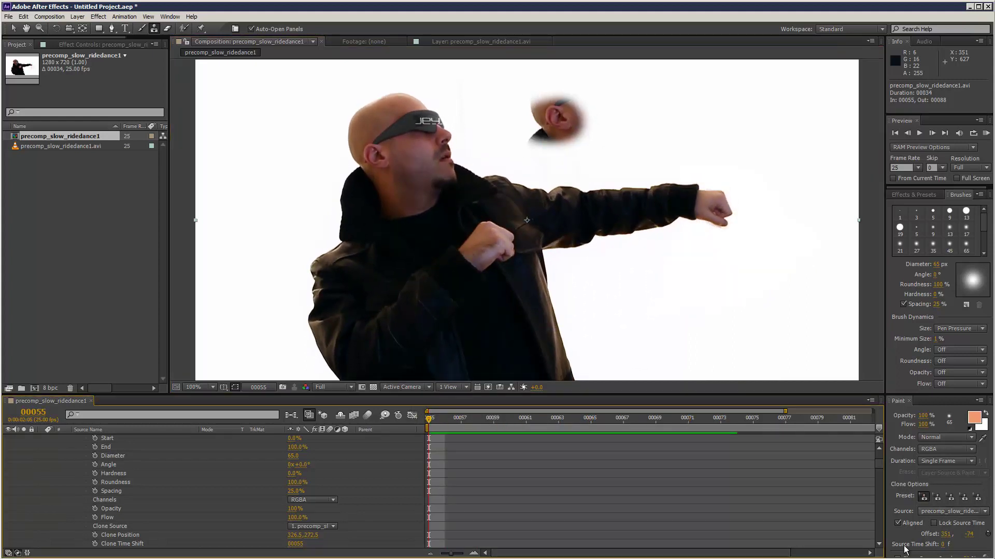